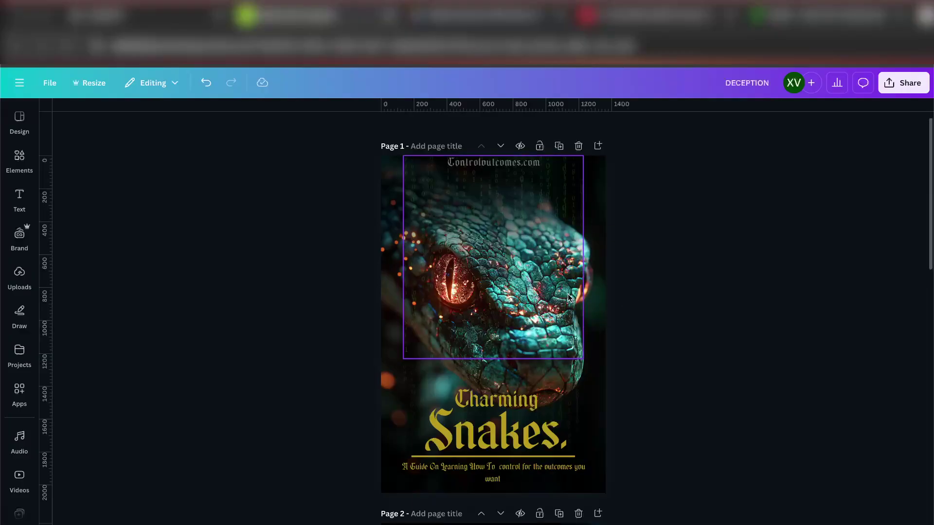
- Sketch a cover rectangle with an arrow pointing right to the handwritten word 'Book'
{"action": "key", "text": "XF86MonBrightnessUp"}
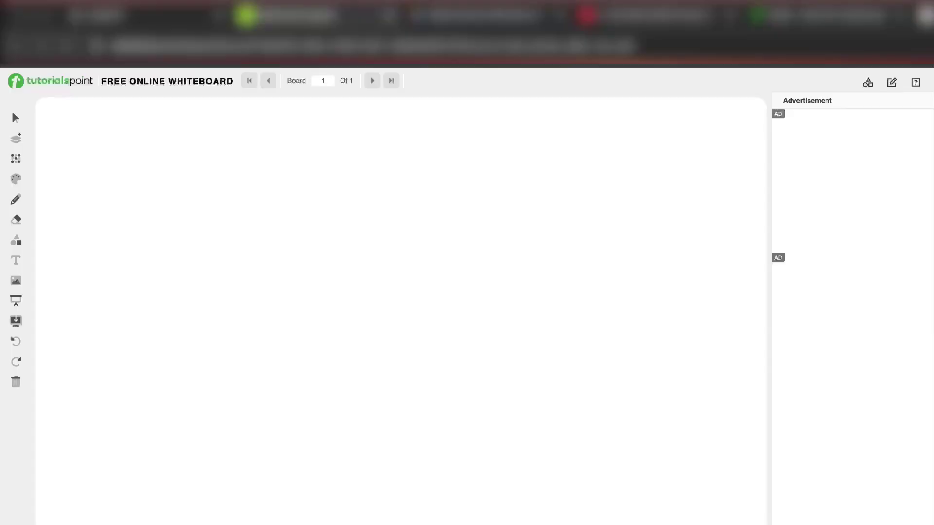
{"action": "mouse_move", "coordinate": [141, 270]}
{"action": "left_mouse_down"}
{"action": "mouse_move", "coordinate": [171, 389]}
{"action": "mouse_move", "coordinate": [117, 262]}
{"action": "left_mouse_up"}
{"action": "left_click_drag", "start_coordinate": [176, 305], "coordinate": [300, 286]}
{"action": "mouse_move", "coordinate": [291, 269]}
{"action": "left_mouse_down"}
{"action": "mouse_move", "coordinate": [326, 306]}
{"action": "mouse_move", "coordinate": [305, 313]}
{"action": "left_mouse_up"}
{"action": "mouse_move", "coordinate": [364, 238]}
{"action": "left_mouse_down"}
{"action": "mouse_move", "coordinate": [364, 275]}
{"action": "mouse_move", "coordinate": [395, 288]}
{"action": "mouse_move", "coordinate": [426, 284]}
{"action": "left_mouse_up"}
{"action": "left_click_drag", "start_coordinate": [477, 282], "coordinate": [474, 282]}
{"action": "left_click_drag", "start_coordinate": [507, 249], "coordinate": [503, 297]}
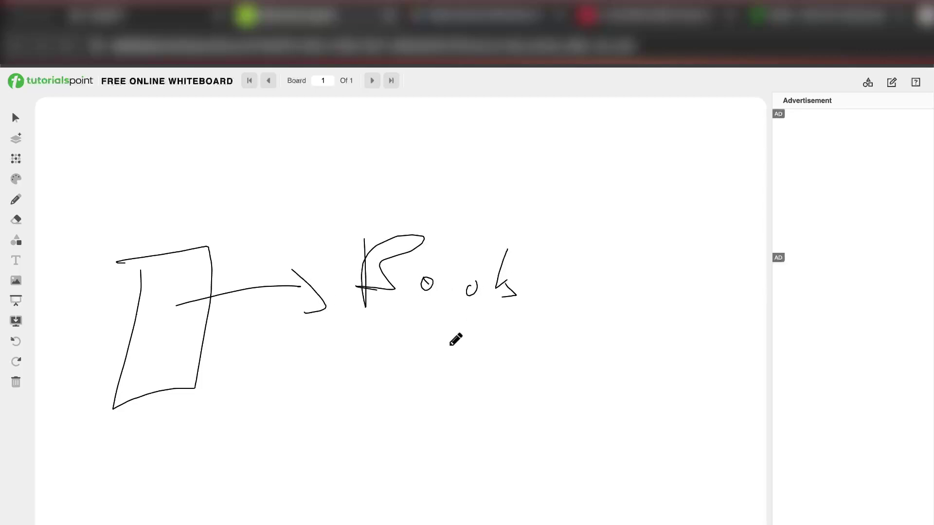
- Write 'image' below Book, underline it, and draw a box around it
{"action": "mouse_move", "coordinate": [394, 361]}
{"action": "left_mouse_down"}
{"action": "mouse_move", "coordinate": [389, 392]}
{"action": "mouse_move", "coordinate": [403, 373]}
{"action": "mouse_move", "coordinate": [465, 350]}
{"action": "mouse_move", "coordinate": [479, 351]}
{"action": "mouse_move", "coordinate": [501, 381]}
{"action": "mouse_move", "coordinate": [546, 397]}
{"action": "left_mouse_up"}
{"action": "left_click", "coordinate": [402, 327]}
{"action": "left_click_drag", "start_coordinate": [387, 400], "coordinate": [501, 402]}
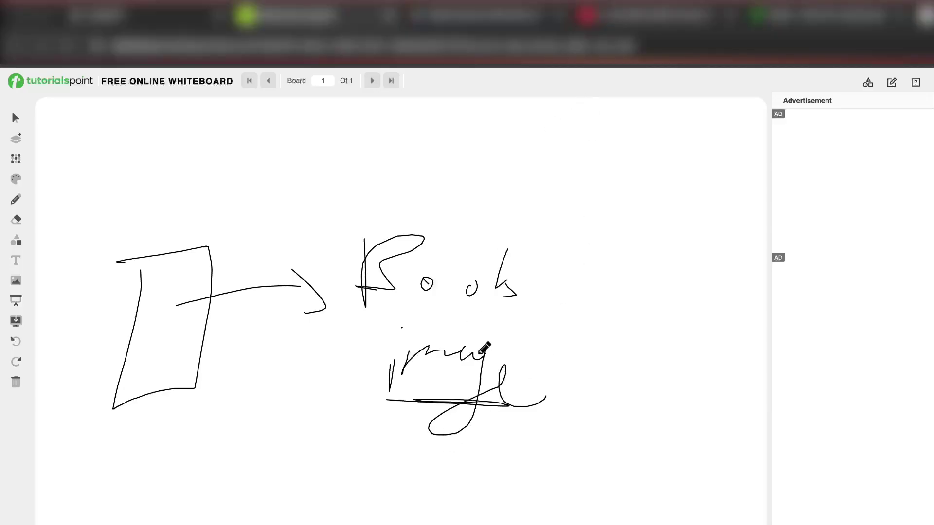
{"action": "mouse_move", "coordinate": [500, 330]}
{"action": "left_mouse_down"}
{"action": "mouse_move", "coordinate": [318, 325]}
{"action": "mouse_move", "coordinate": [553, 421]}
{"action": "mouse_move", "coordinate": [498, 325]}
{"action": "left_mouse_up"}
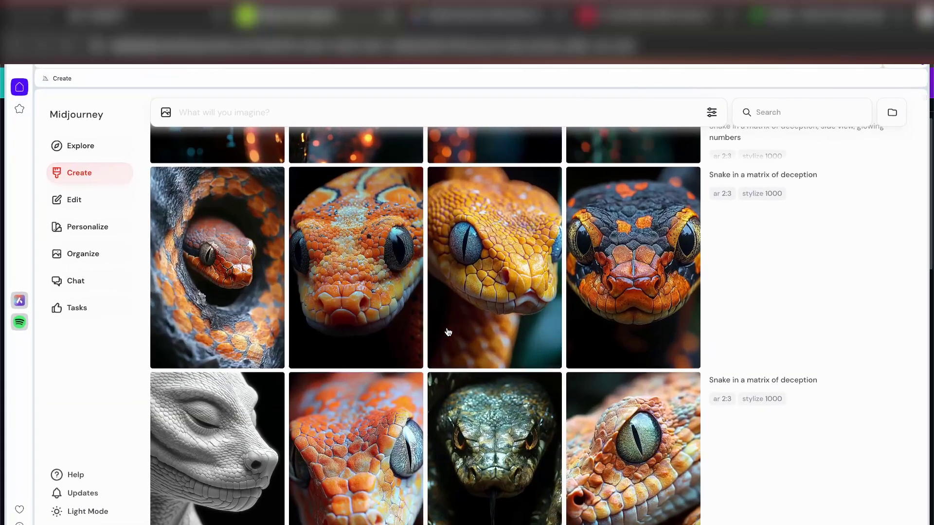
- Scroll up the Midjourney snake gallery, then close it to return to the Canva cover
{"action": "scroll", "coordinate": [510, 302], "scroll_direction": "up", "scroll_amount": 3}
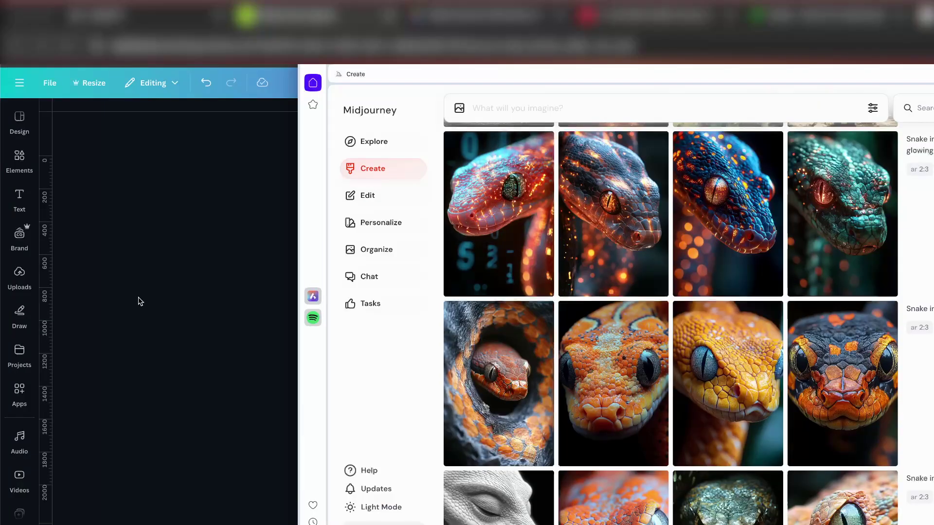
{"action": "left_click", "coordinate": [160, 290]}
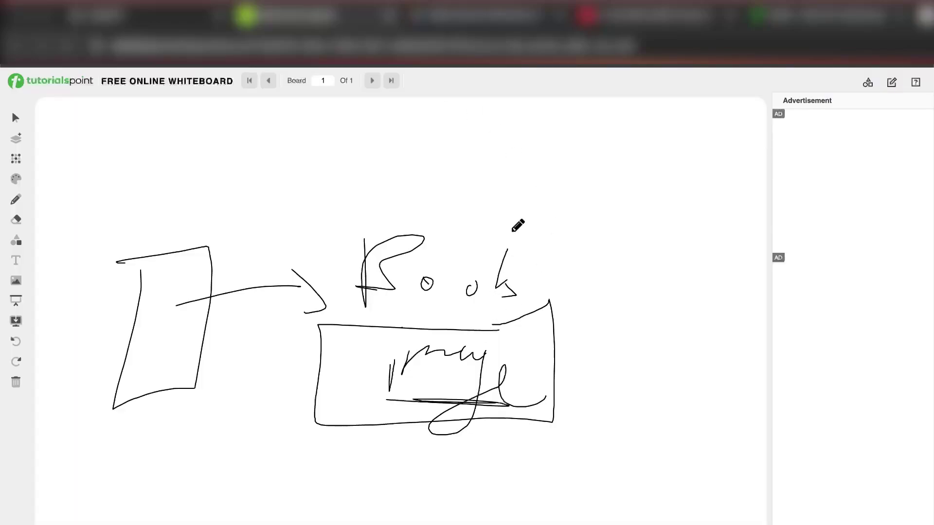
- Draw lead-in arrows and write 'Stock' and 'Book' at the top right
{"action": "mouse_move", "coordinate": [477, 126]}
{"action": "left_mouse_down"}
{"action": "mouse_move", "coordinate": [516, 127]}
{"action": "mouse_move", "coordinate": [505, 136]}
{"action": "left_mouse_up"}
{"action": "mouse_move", "coordinate": [548, 112]}
{"action": "left_mouse_down"}
{"action": "mouse_move", "coordinate": [538, 148]}
{"action": "mouse_move", "coordinate": [560, 157]}
{"action": "left_mouse_up"}
{"action": "mouse_move", "coordinate": [560, 141]}
{"action": "left_mouse_down"}
{"action": "mouse_move", "coordinate": [604, 136]}
{"action": "mouse_move", "coordinate": [607, 151]}
{"action": "left_mouse_up"}
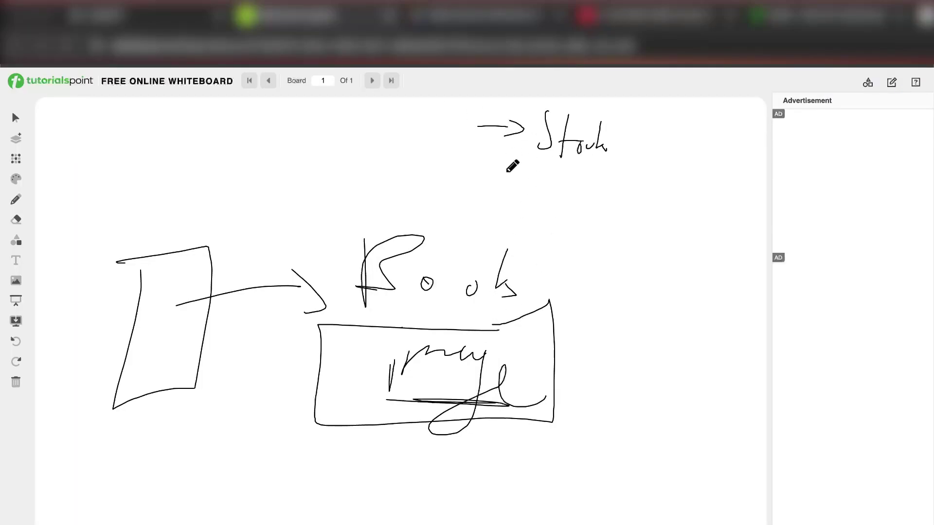
{"action": "left_click_drag", "start_coordinate": [486, 183], "coordinate": [518, 180]}
{"action": "mouse_move", "coordinate": [500, 157]}
{"action": "left_mouse_down"}
{"action": "mouse_move", "coordinate": [520, 185]}
{"action": "mouse_move", "coordinate": [502, 200]}
{"action": "left_mouse_up"}
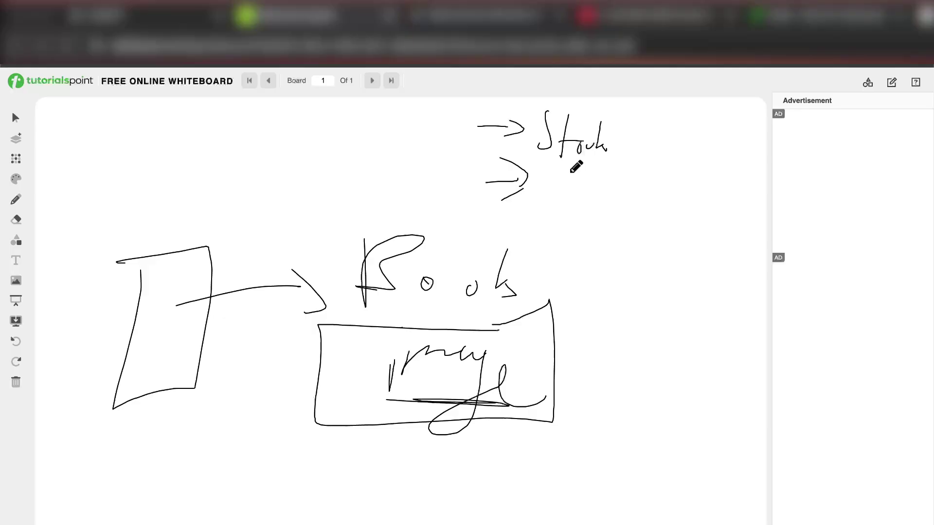
{"action": "mouse_move", "coordinate": [541, 171]}
{"action": "left_mouse_down"}
{"action": "mouse_move", "coordinate": [539, 199]}
{"action": "mouse_move", "coordinate": [586, 181]}
{"action": "mouse_move", "coordinate": [599, 191]}
{"action": "mouse_move", "coordinate": [592, 196]}
{"action": "left_mouse_up"}
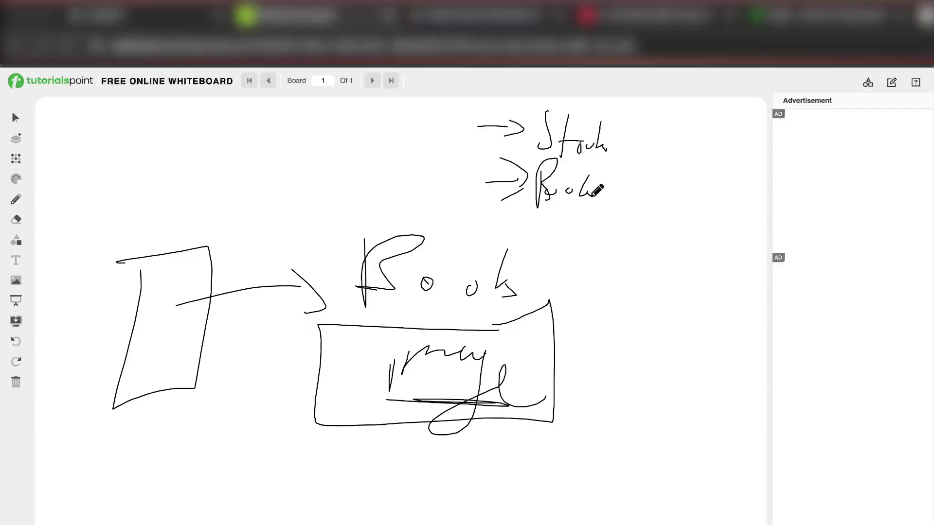
- Add a third arrow with 'Print' and 'Red', then small arrows pointing at Stock, Book and Red
{"action": "left_click_drag", "start_coordinate": [527, 239], "coordinate": [558, 239]}
{"action": "left_click_drag", "start_coordinate": [550, 229], "coordinate": [553, 247]}
{"action": "mouse_move", "coordinate": [574, 223]}
{"action": "left_mouse_down"}
{"action": "mouse_move", "coordinate": [583, 219]}
{"action": "mouse_move", "coordinate": [586, 232]}
{"action": "mouse_move", "coordinate": [610, 216]}
{"action": "mouse_move", "coordinate": [630, 232]}
{"action": "mouse_move", "coordinate": [661, 224]}
{"action": "mouse_move", "coordinate": [709, 238]}
{"action": "mouse_move", "coordinate": [725, 256]}
{"action": "mouse_move", "coordinate": [744, 255]}
{"action": "mouse_move", "coordinate": [756, 227]}
{"action": "left_mouse_up"}
{"action": "mouse_move", "coordinate": [637, 134]}
{"action": "left_mouse_down"}
{"action": "mouse_move", "coordinate": [618, 135]}
{"action": "mouse_move", "coordinate": [652, 138]}
{"action": "left_mouse_up"}
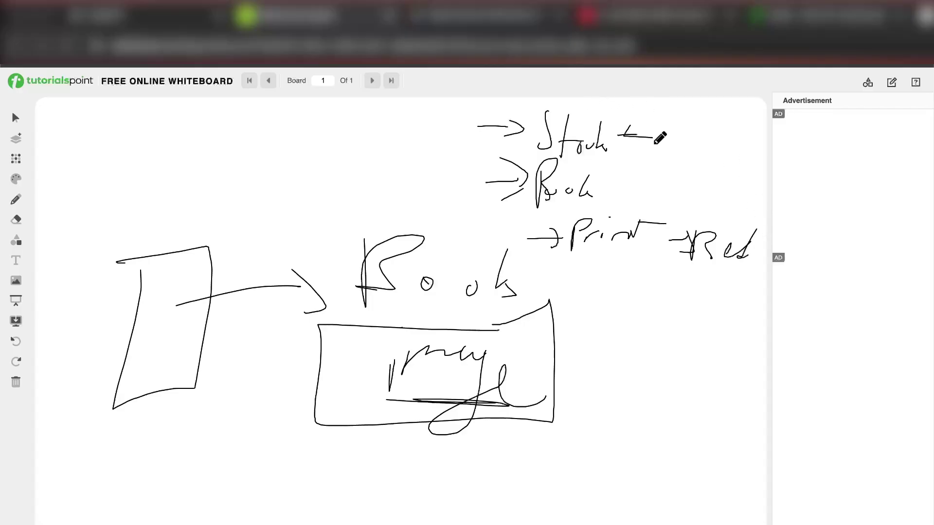
{"action": "left_click_drag", "start_coordinate": [637, 170], "coordinate": [617, 178]}
{"action": "left_click_drag", "start_coordinate": [744, 200], "coordinate": [721, 221]}
{"action": "left_click", "coordinate": [720, 46]}
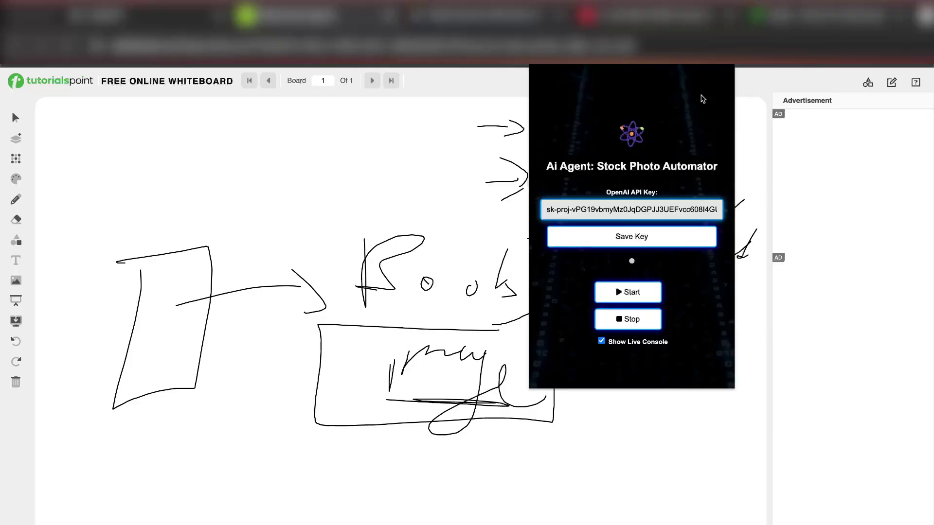
{"action": "left_click", "coordinate": [411, 141]}
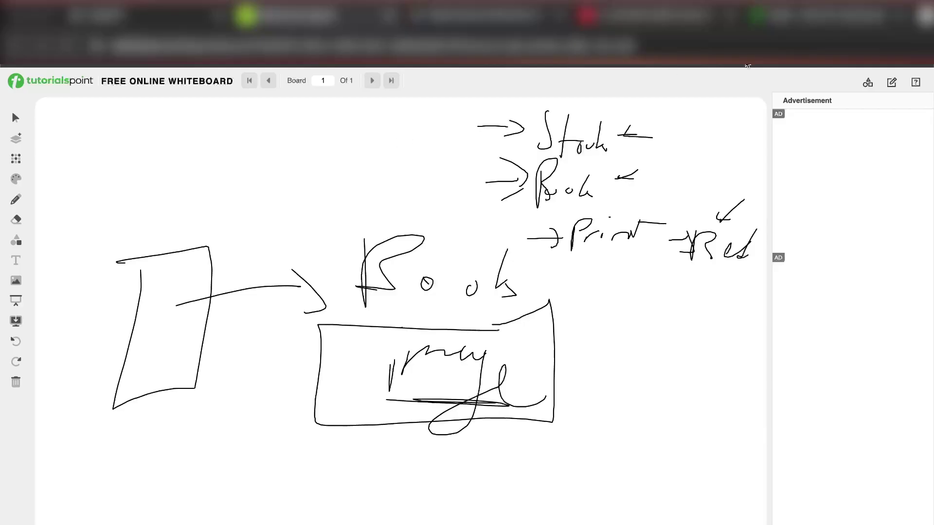
{"action": "left_click", "coordinate": [748, 47]}
{"action": "left_click", "coordinate": [387, 179]}
{"action": "left_click", "coordinate": [690, 46]}
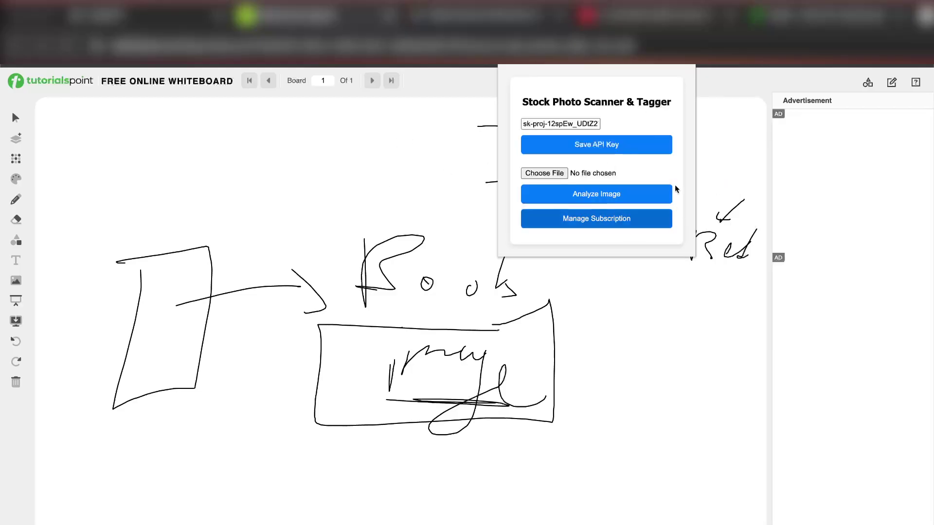
{"action": "left_click", "coordinate": [732, 110]}
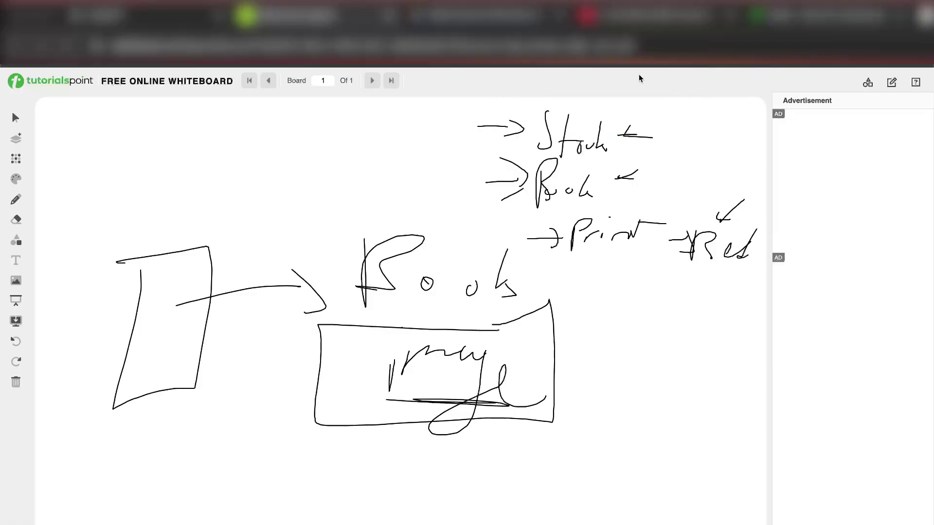
- Add another small arrow pointing at Stock, glance at Midjourney, and return to the whiteboard
{"action": "mouse_move", "coordinate": [666, 118]}
{"action": "left_mouse_down"}
{"action": "mouse_move", "coordinate": [647, 121]}
{"action": "mouse_move", "coordinate": [664, 125]}
{"action": "left_mouse_up"}
{"action": "key", "text": "super+Tab"}
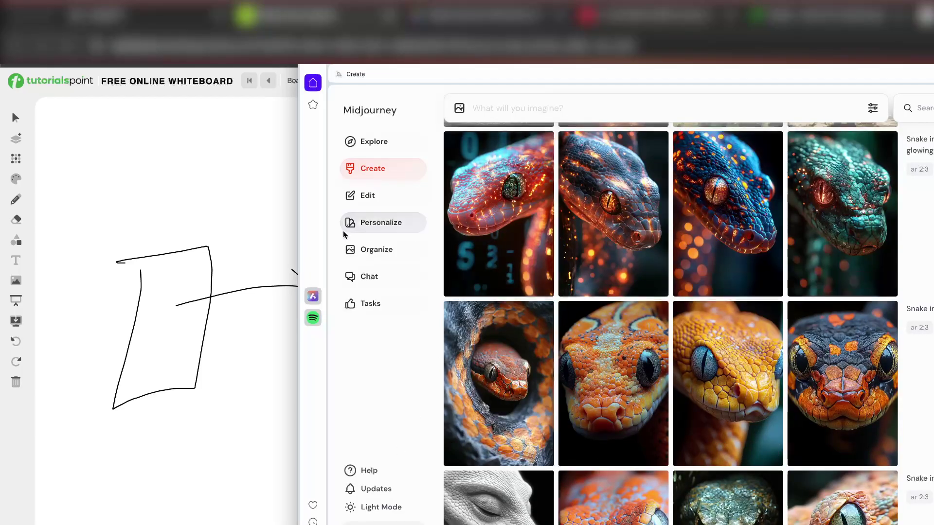
{"action": "left_click", "coordinate": [256, 219]}
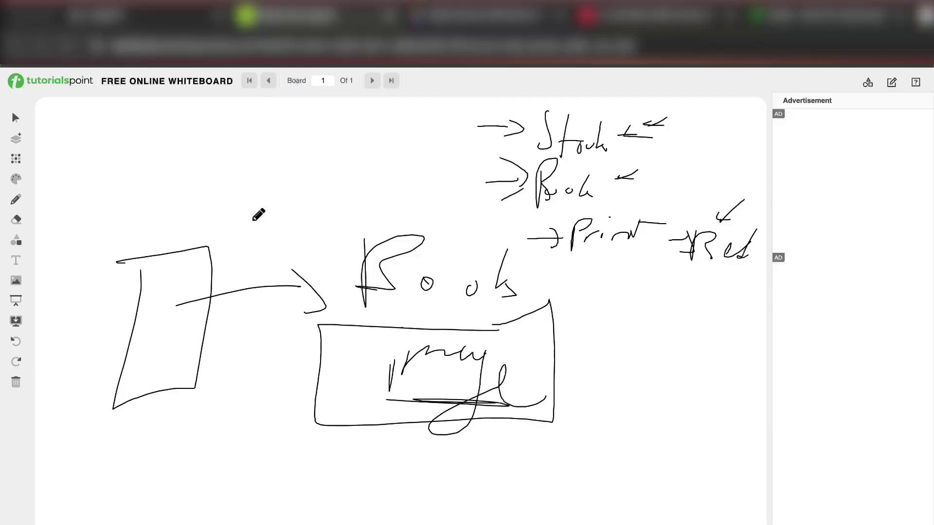
- Draw a line underneath the word Red
{"action": "left_click_drag", "start_coordinate": [702, 263], "coordinate": [765, 262]}
- Add an extra arrow by Stock, then sketch an A-shaped mark with a small tick at top left
{"action": "mouse_move", "coordinate": [684, 129]}
{"action": "left_mouse_down"}
{"action": "mouse_move", "coordinate": [675, 133]}
{"action": "mouse_move", "coordinate": [700, 140]}
{"action": "left_mouse_up"}
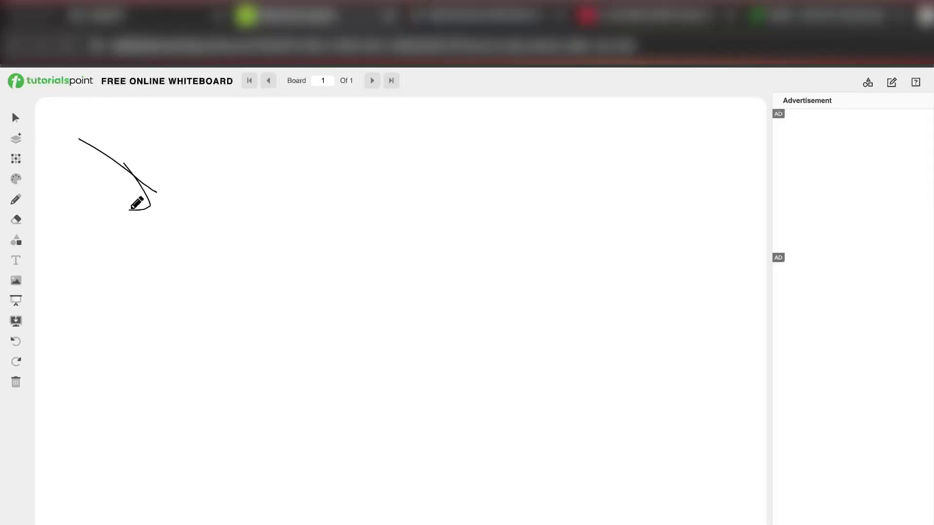
{"action": "mouse_move", "coordinate": [203, 180]}
{"action": "left_mouse_down"}
{"action": "mouse_move", "coordinate": [197, 207]}
{"action": "mouse_move", "coordinate": [214, 206]}
{"action": "left_mouse_up"}
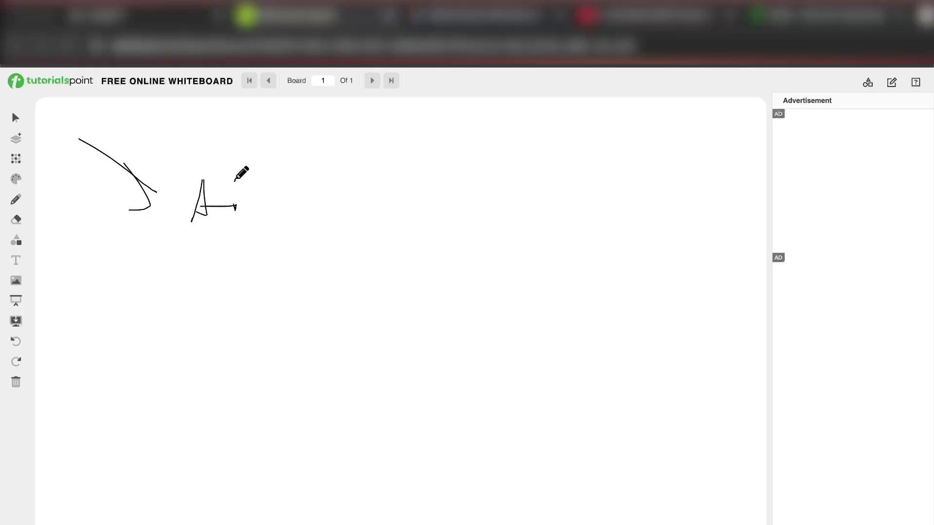
{"action": "left_click_drag", "start_coordinate": [234, 181], "coordinate": [236, 178]}
- Draw L-shaped chart axes and a wavy three-hump curve running across them
{"action": "mouse_move", "coordinate": [278, 245]}
{"action": "left_mouse_down"}
{"action": "mouse_move", "coordinate": [519, 344]}
{"action": "mouse_move", "coordinate": [604, 342]}
{"action": "left_mouse_up"}
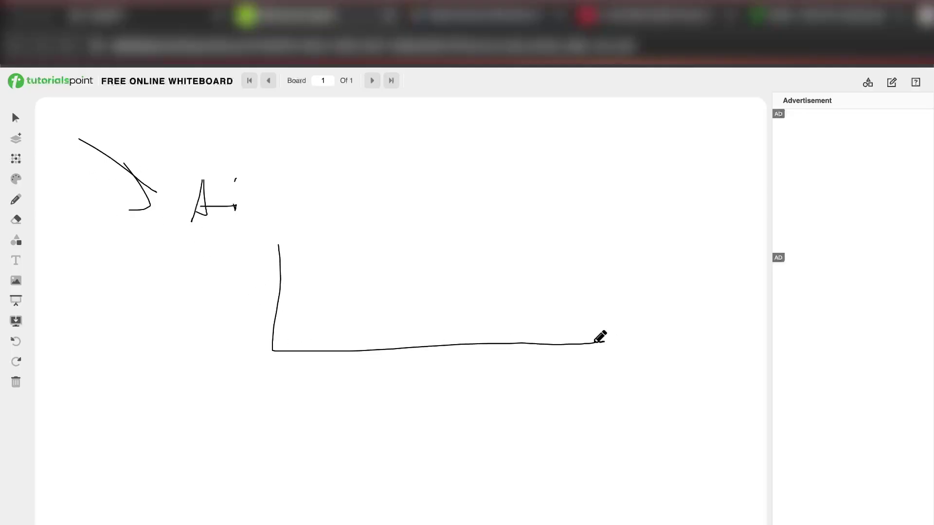
{"action": "left_click_drag", "start_coordinate": [277, 249], "coordinate": [278, 206]}
{"action": "mouse_move", "coordinate": [289, 334]}
{"action": "left_mouse_down"}
{"action": "mouse_move", "coordinate": [317, 272]}
{"action": "mouse_move", "coordinate": [343, 244]}
{"action": "mouse_move", "coordinate": [372, 259]}
{"action": "mouse_move", "coordinate": [376, 288]}
{"action": "mouse_move", "coordinate": [395, 305]}
{"action": "mouse_move", "coordinate": [470, 231]}
{"action": "mouse_move", "coordinate": [562, 294]}
{"action": "mouse_move", "coordinate": [582, 222]}
{"action": "mouse_move", "coordinate": [689, 275]}
{"action": "left_mouse_up"}
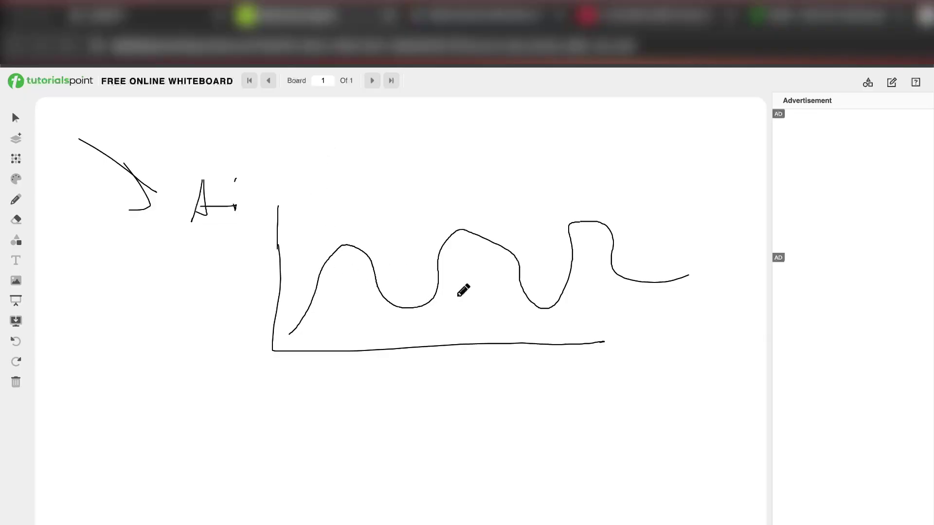
- Add small arrow marks beneath the curve's second and third valleys
{"action": "left_click_drag", "start_coordinate": [446, 305], "coordinate": [472, 303]}
{"action": "left_click_drag", "start_coordinate": [448, 296], "coordinate": [459, 319]}
{"action": "left_click_drag", "start_coordinate": [592, 304], "coordinate": [573, 310]}
{"action": "mouse_move", "coordinate": [665, 313]}
{"action": "left_mouse_down"}
{"action": "mouse_move", "coordinate": [652, 301]}
{"action": "mouse_move", "coordinate": [660, 304]}
{"action": "mouse_move", "coordinate": [646, 308]}
{"action": "left_mouse_up"}
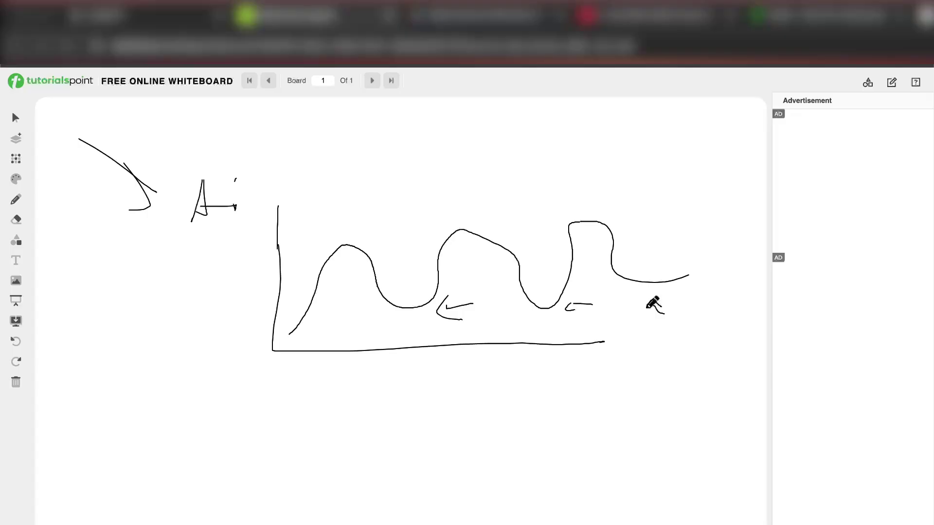
- Draw arrows onto the second hump and third valley, plus a long horizontal line across the wave
{"action": "left_click_drag", "start_coordinate": [549, 309], "coordinate": [528, 310]}
{"action": "left_click_drag", "start_coordinate": [521, 204], "coordinate": [493, 233]}
{"action": "mouse_move", "coordinate": [552, 276]}
{"action": "left_mouse_down"}
{"action": "mouse_move", "coordinate": [547, 295]}
{"action": "mouse_move", "coordinate": [557, 293]}
{"action": "left_mouse_up"}
{"action": "mouse_move", "coordinate": [502, 192]}
{"action": "left_mouse_down"}
{"action": "mouse_move", "coordinate": [471, 207]}
{"action": "mouse_move", "coordinate": [505, 217]}
{"action": "left_mouse_up"}
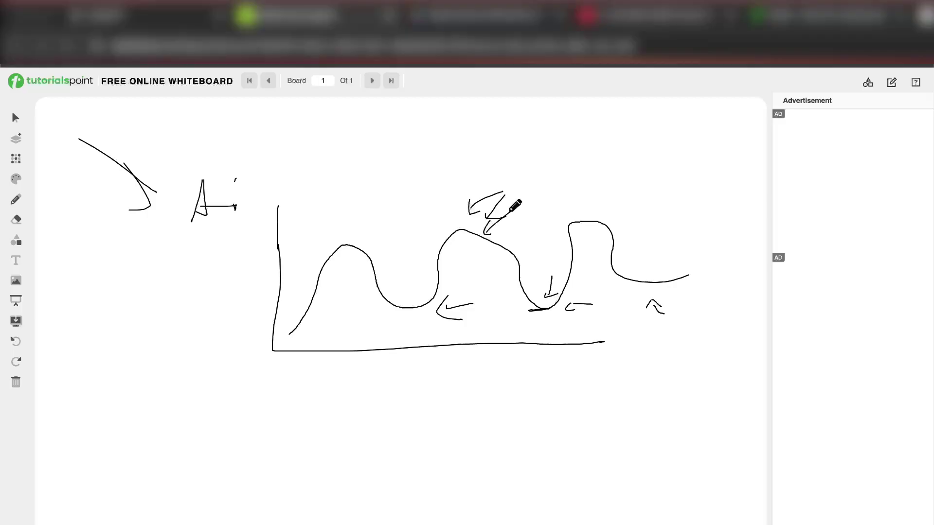
{"action": "left_click_drag", "start_coordinate": [510, 211], "coordinate": [520, 204]}
{"action": "left_click_drag", "start_coordinate": [324, 253], "coordinate": [618, 248]}
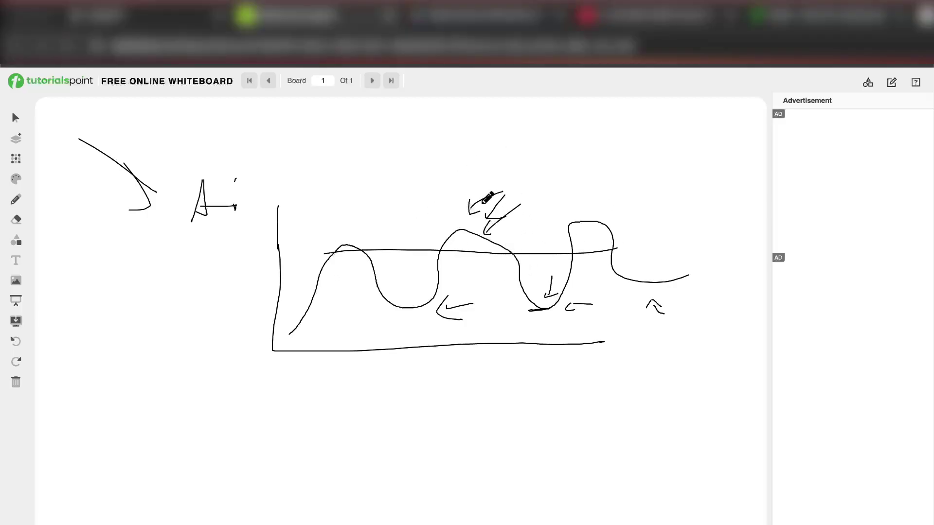
{"action": "left_click_drag", "start_coordinate": [483, 203], "coordinate": [469, 213]}
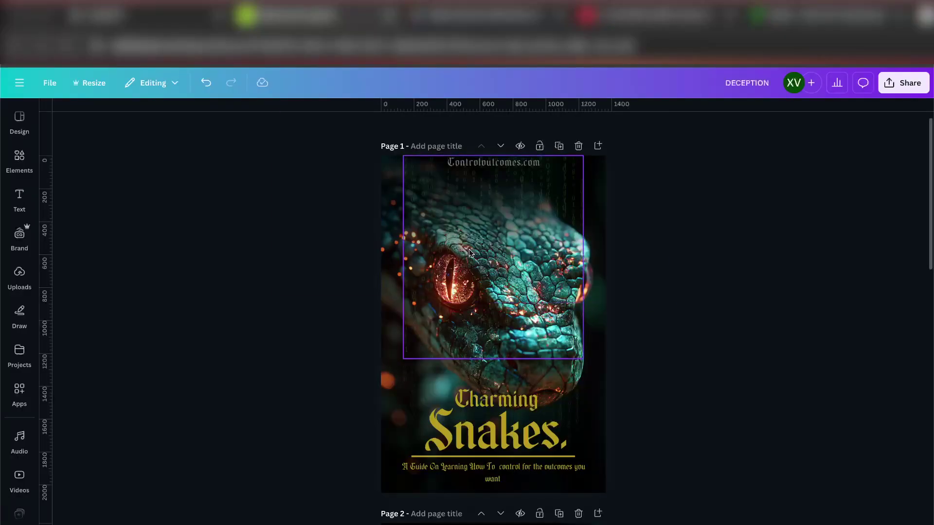
- Scroll down through the Canva cover pages, then bring up OBS to stop recording
{"action": "scroll", "coordinate": [564, 351], "scroll_direction": "down", "scroll_amount": 5}
{"action": "scroll", "coordinate": [558, 349], "scroll_direction": "down", "scroll_amount": 3}
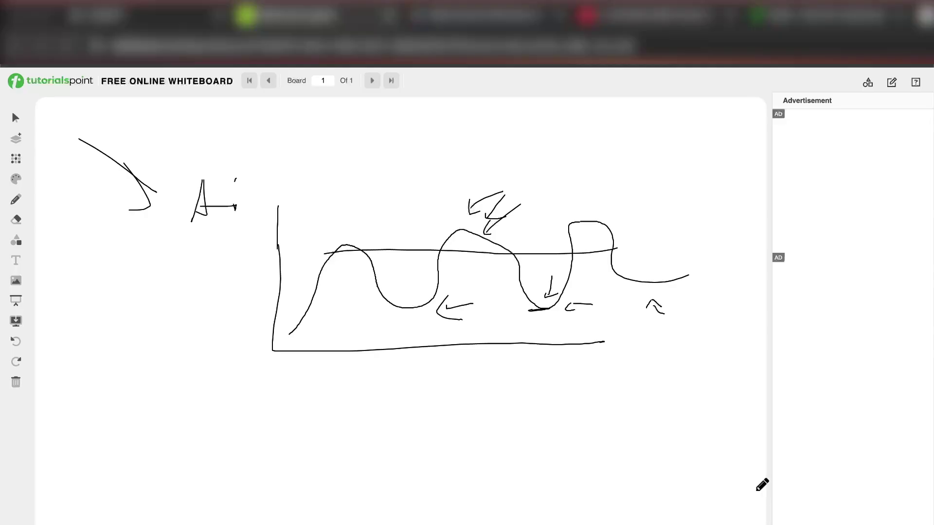
{"action": "key", "text": "super+Tab"}
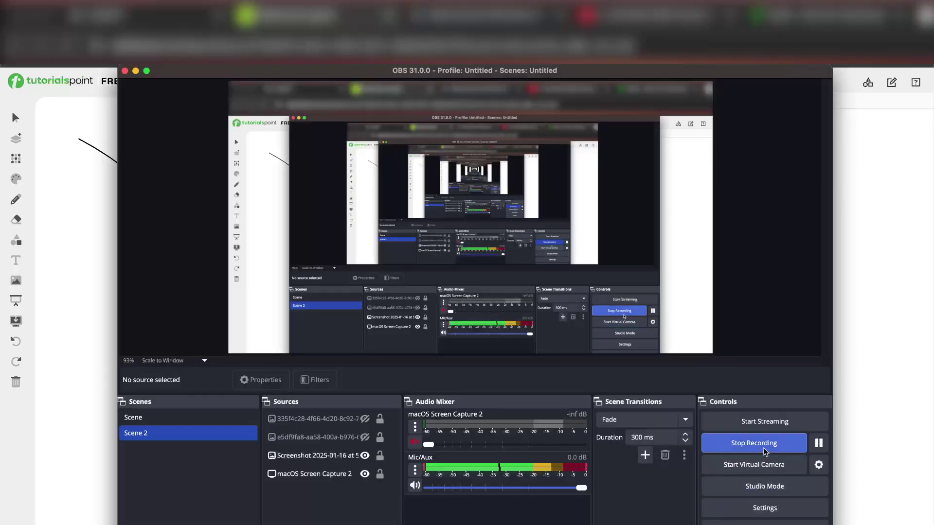